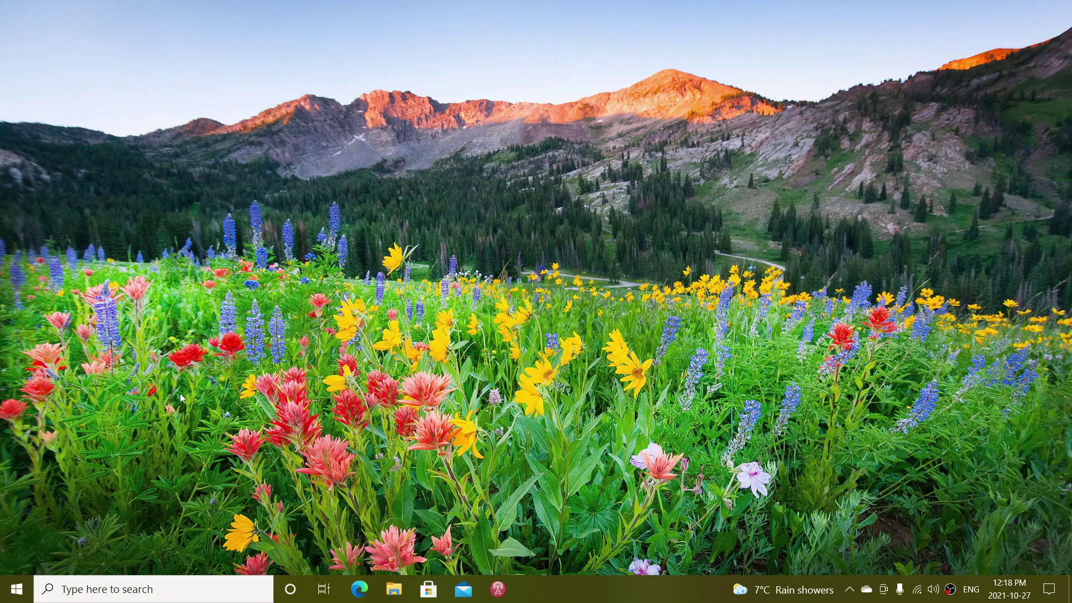
# - Launch Settings from the Start menu and go to System > Display
pyautogui.click(17, 594)
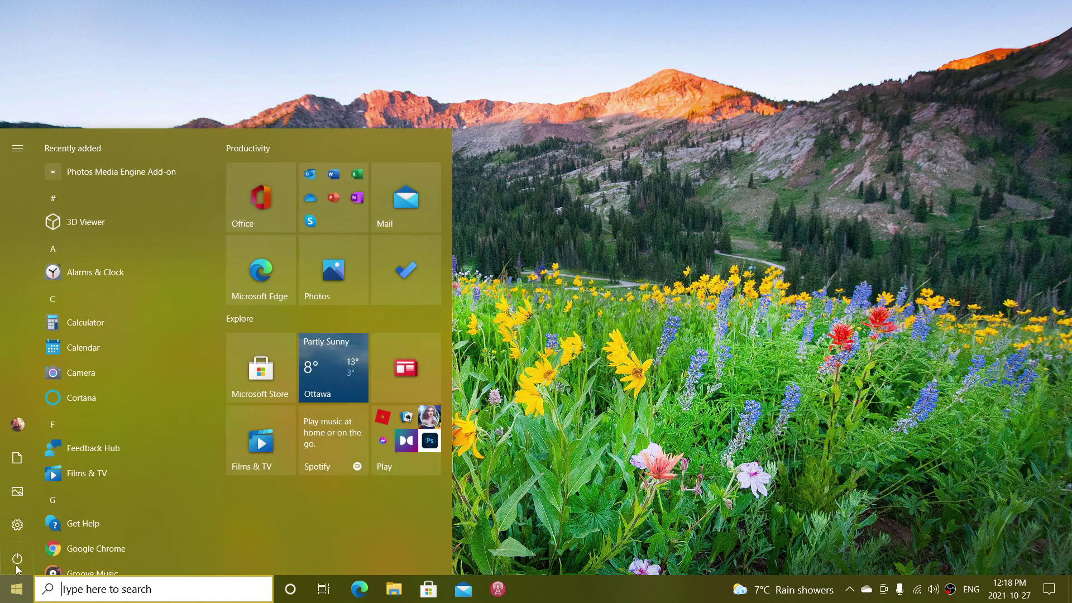
pyautogui.click(20, 523)
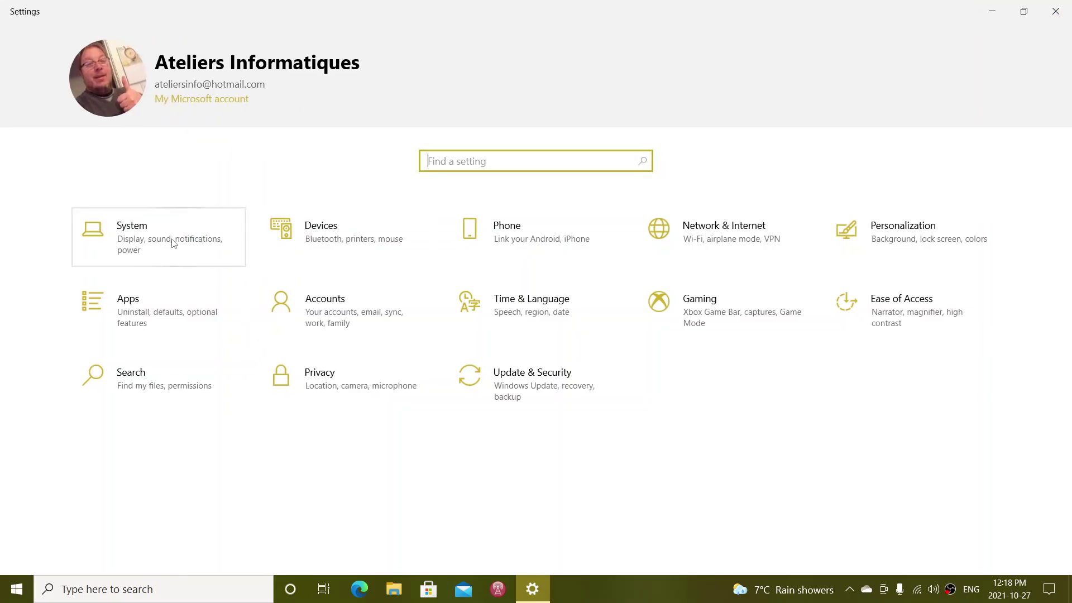
pyautogui.click(155, 247)
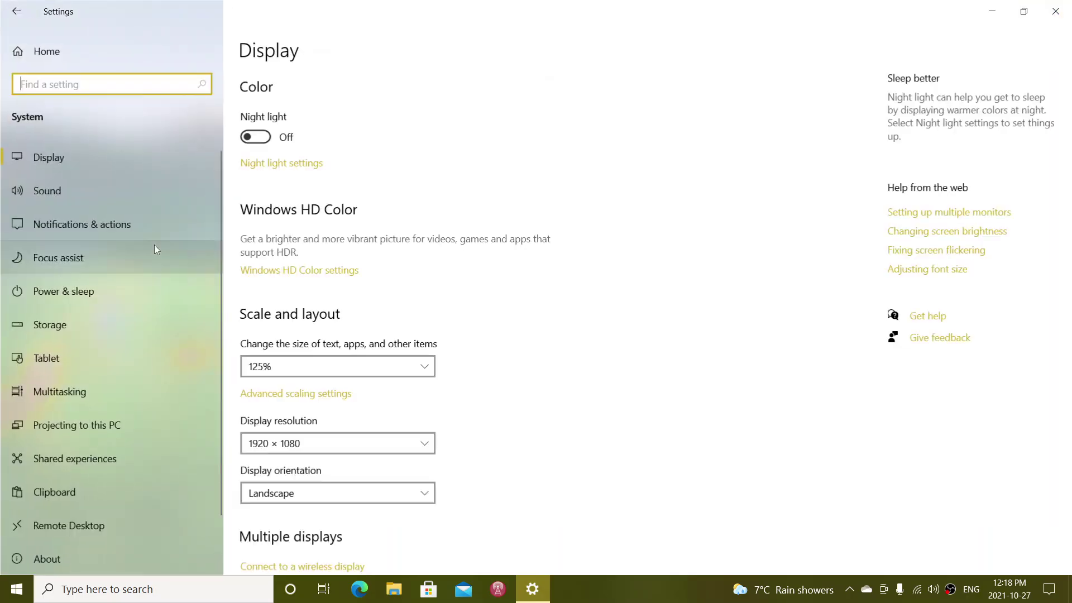
pyautogui.click(95, 157)
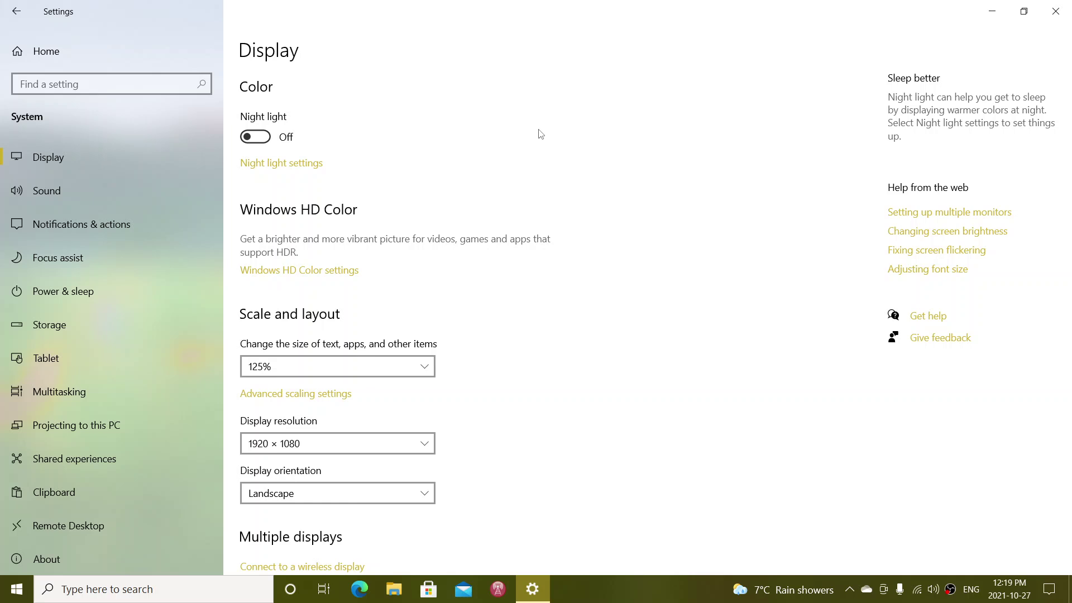
pyautogui.click(266, 143)
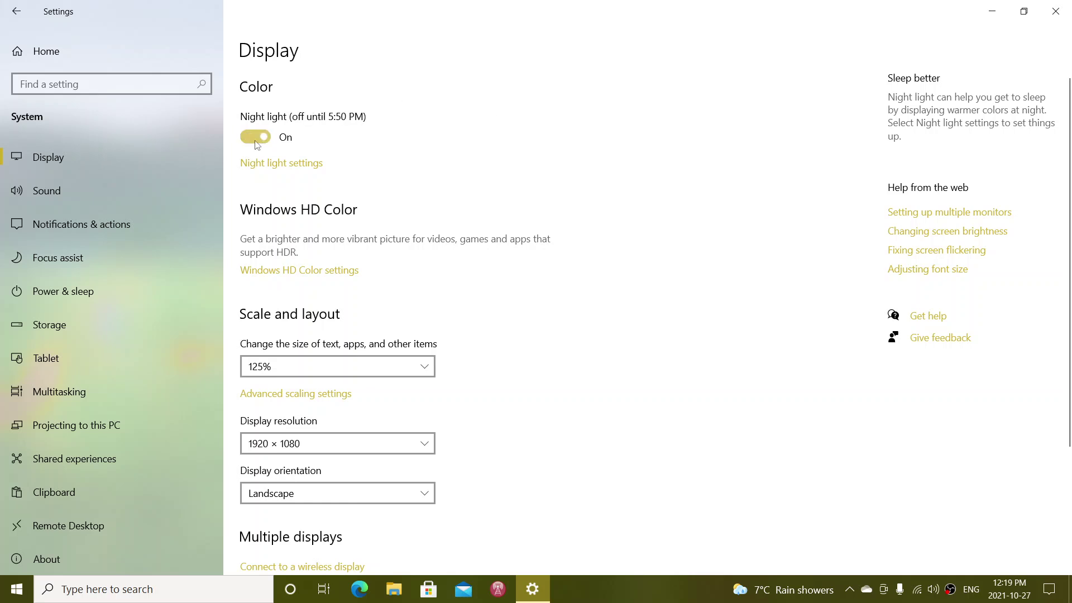
pyautogui.click(252, 140)
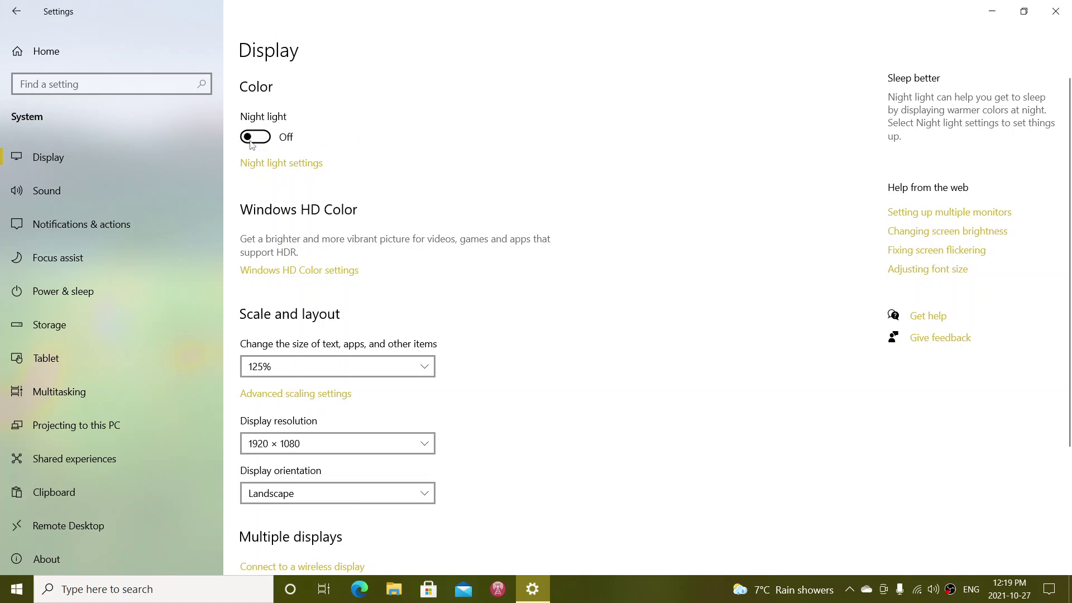
pyautogui.click(287, 168)
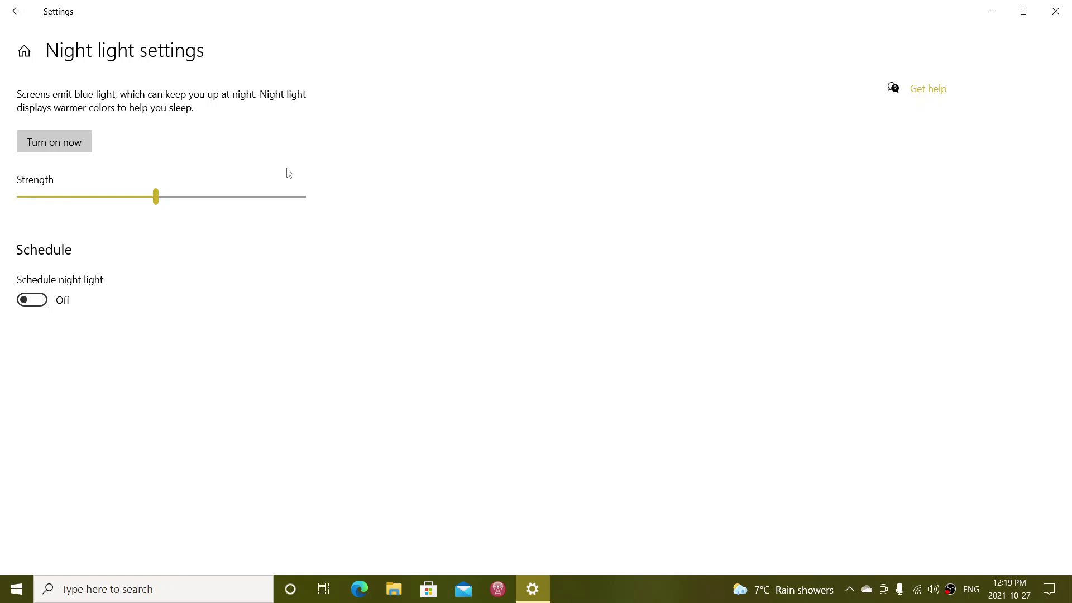
pyautogui.click(44, 303)
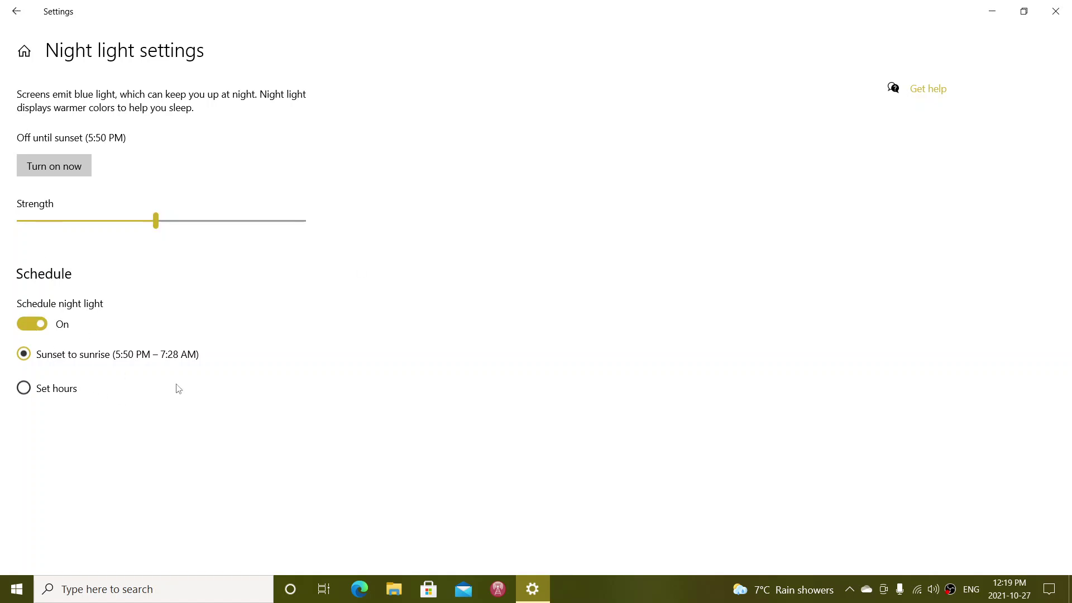
pyautogui.click(24, 391)
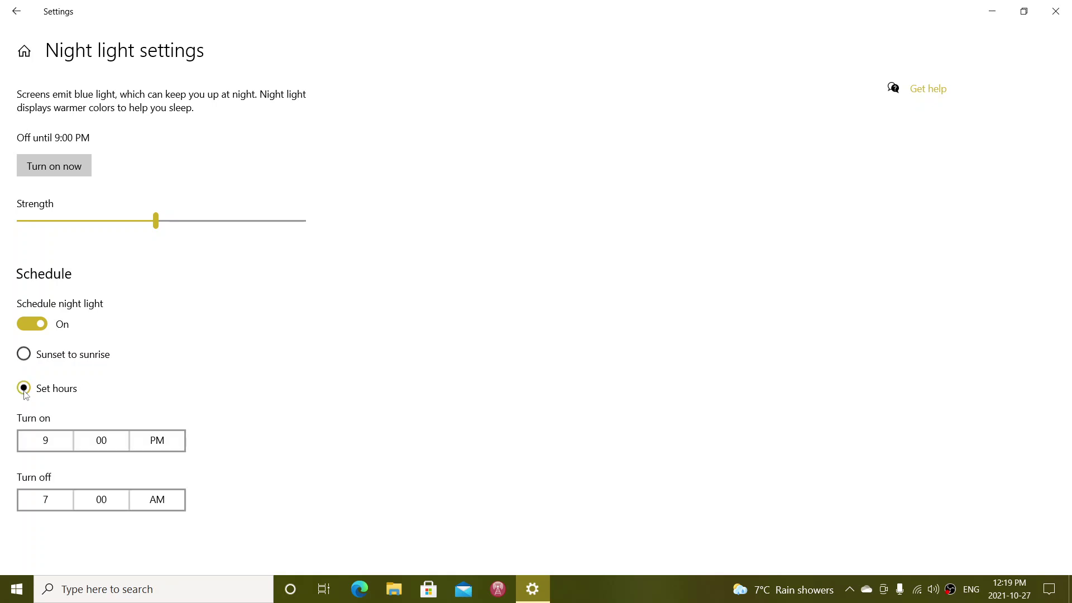
pyautogui.click(23, 327)
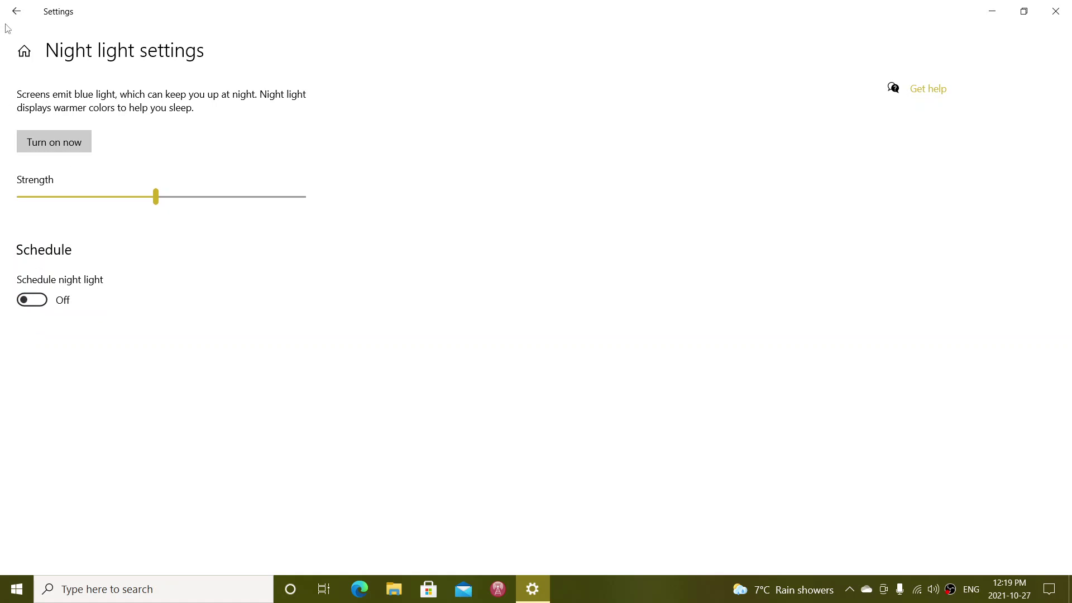
pyautogui.click(9, 18)
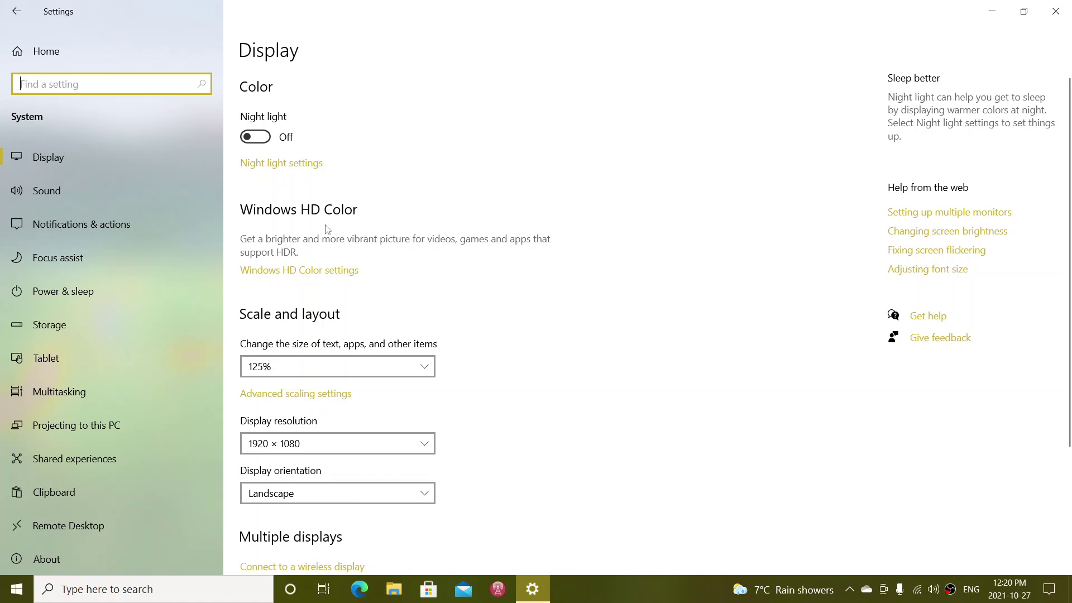
# - Review the Windows HD Color capabilities for Display 1: Beyond TV, then go back to Display
pyautogui.click(316, 271)
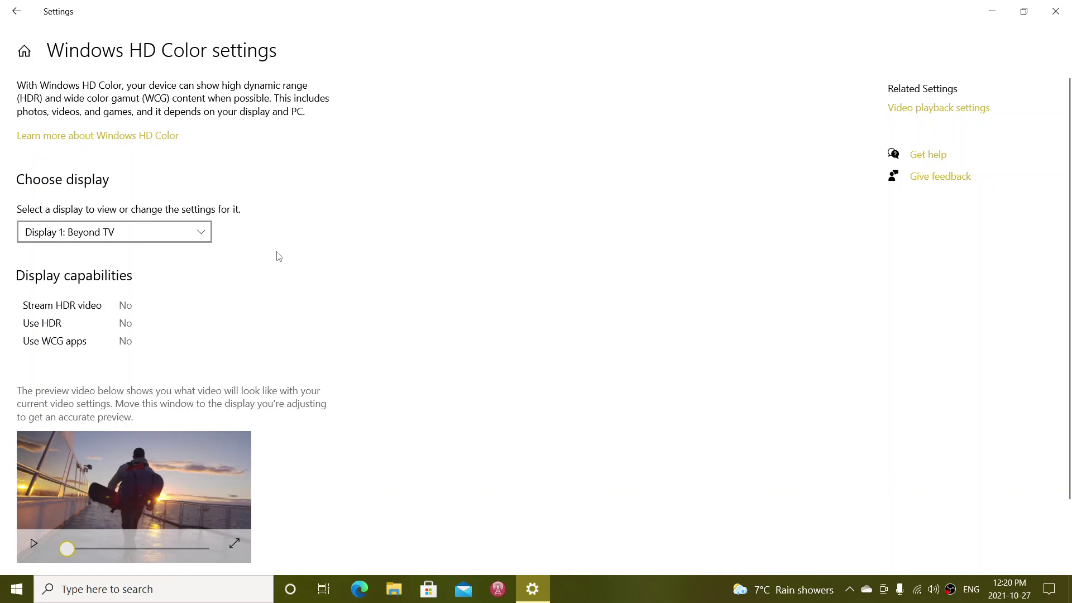
pyautogui.scroll(-2, 278, 256)
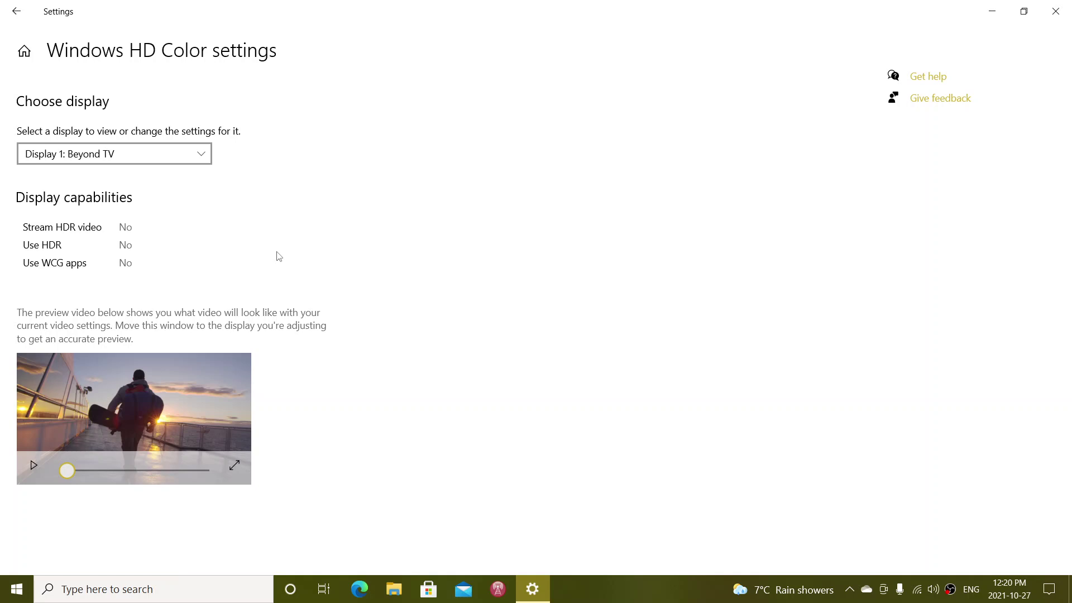
pyautogui.scroll(3, 278, 255)
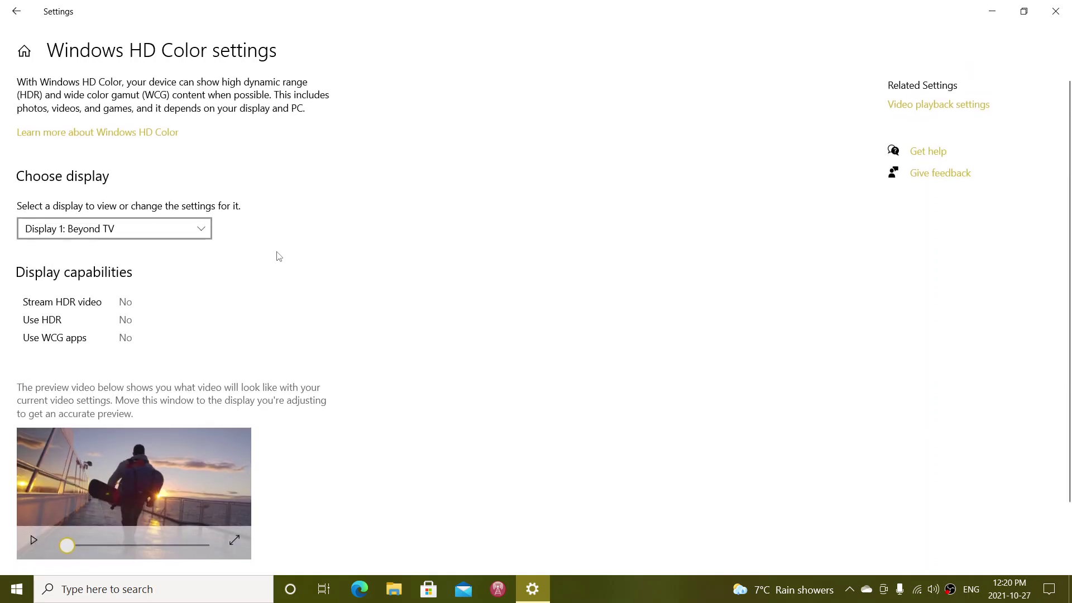
pyautogui.click(161, 235)
pyautogui.click(399, 248)
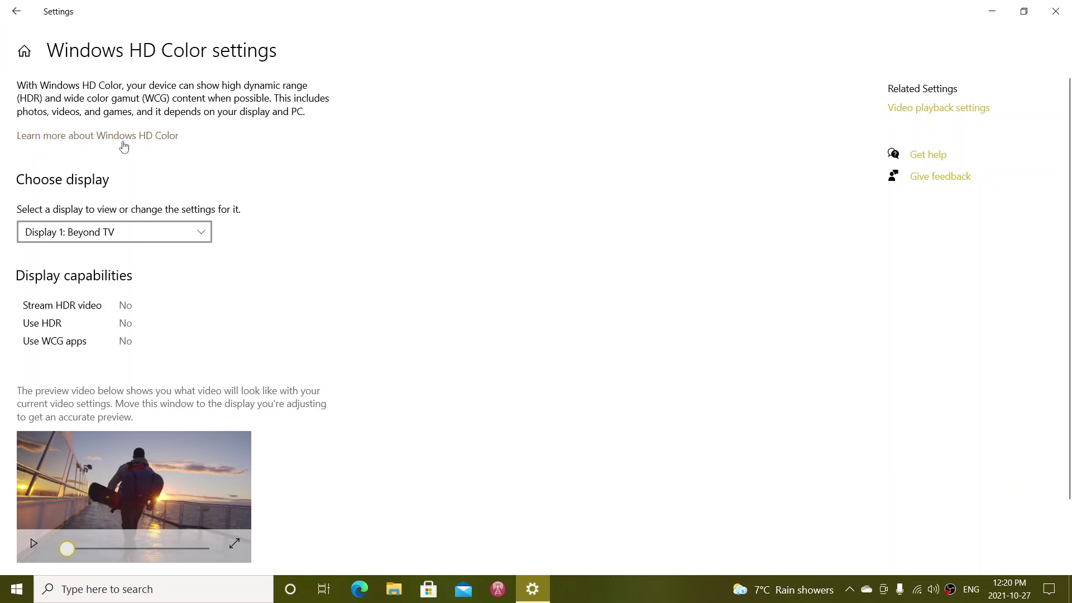
pyautogui.click(16, 15)
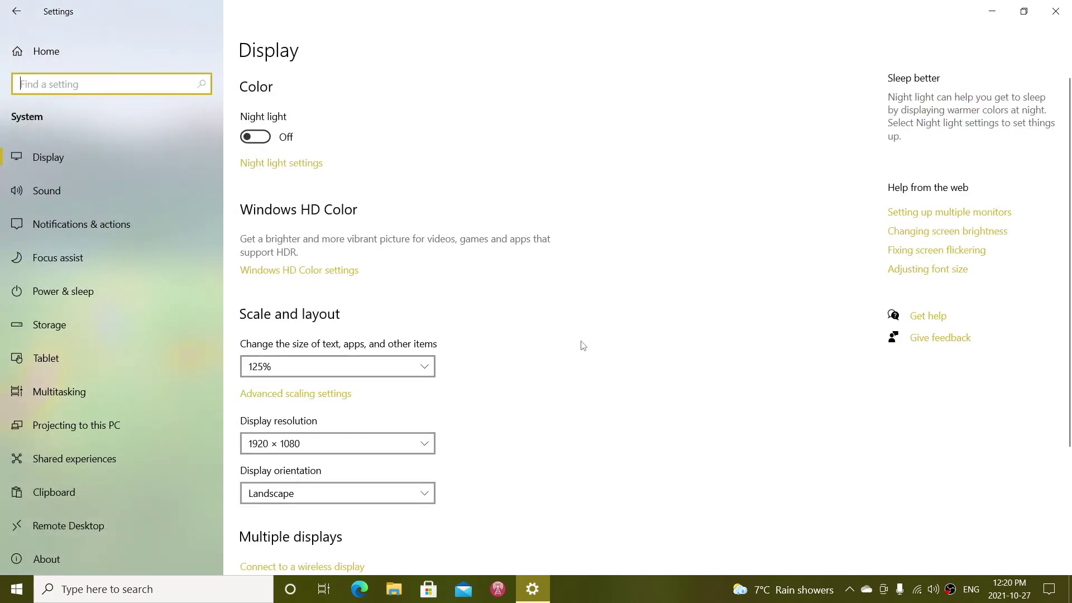
# - Try 100% display scaling, then switch it to 150% (Recommended)
pyautogui.click(393, 369)
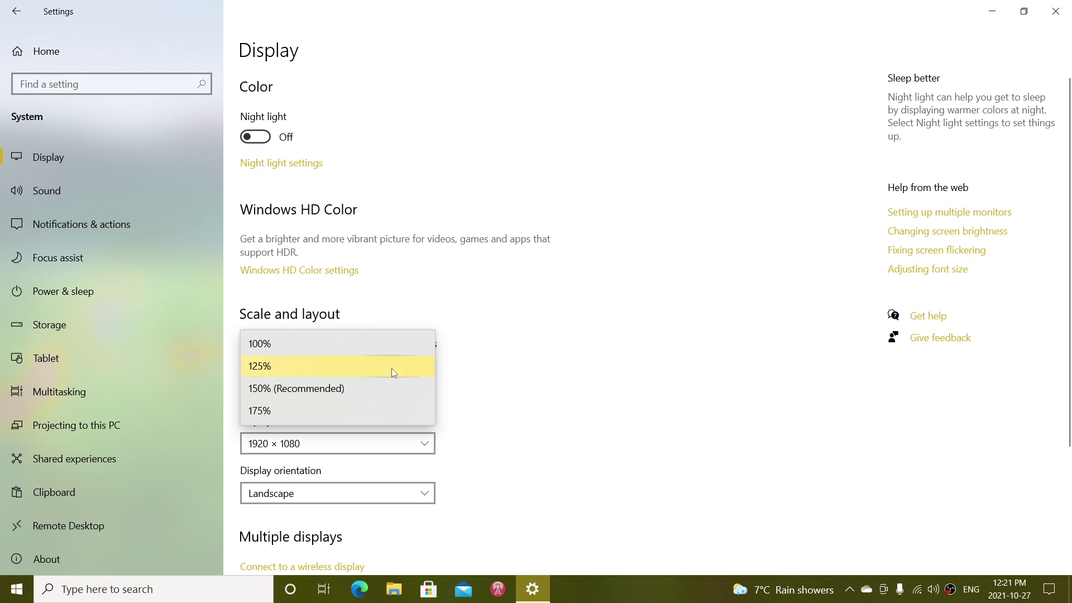
pyautogui.click(387, 346)
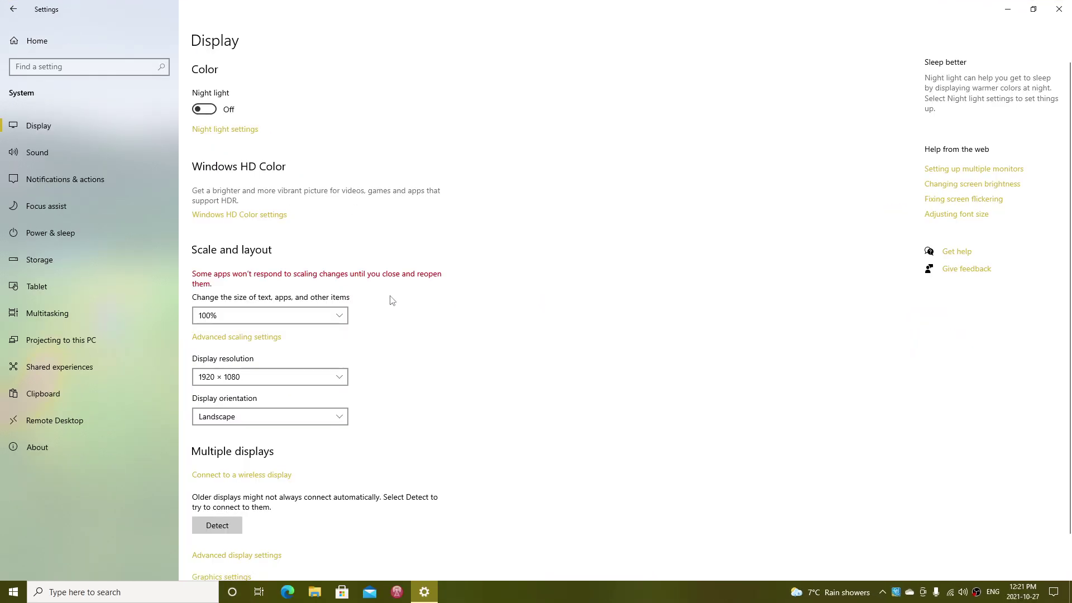
pyautogui.click(306, 320)
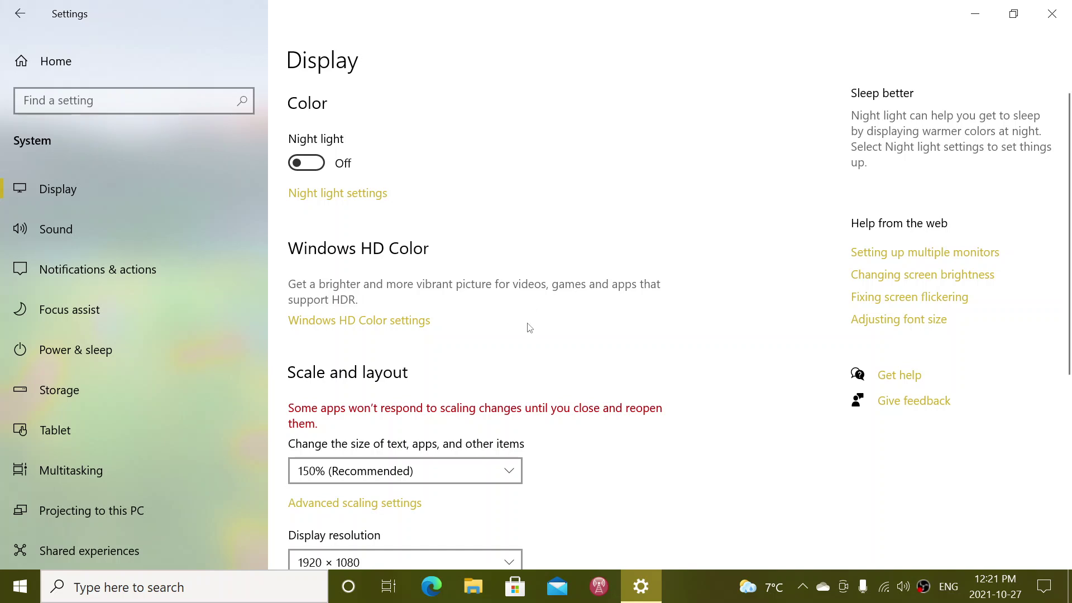
# - Keep the resolution at 1920 × 1080 and change scaling from 150% to 125%
pyautogui.scroll(-6, 525, 371)
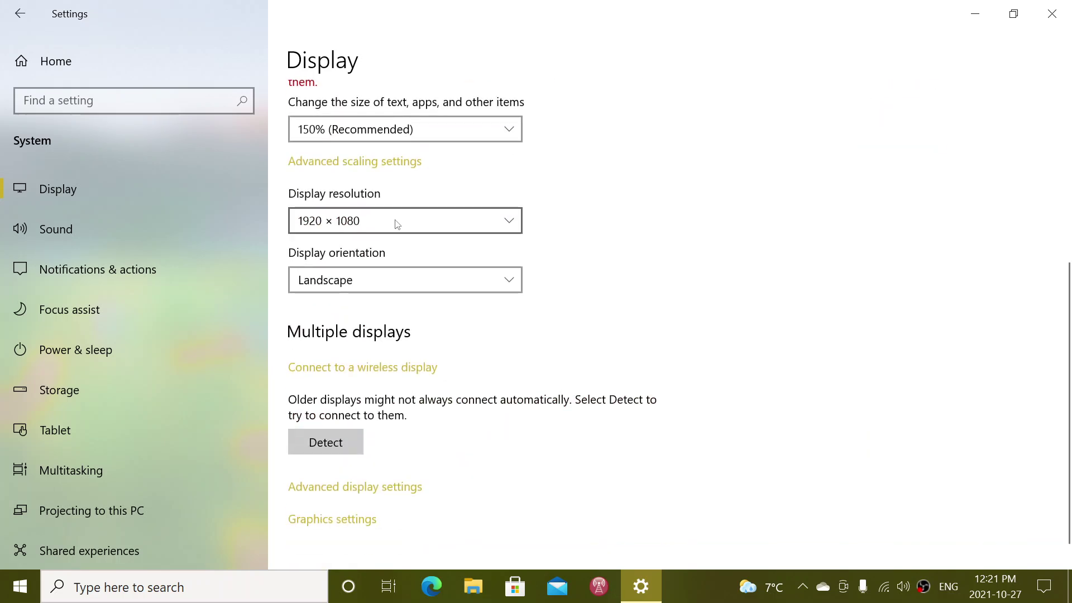
pyautogui.click(395, 222)
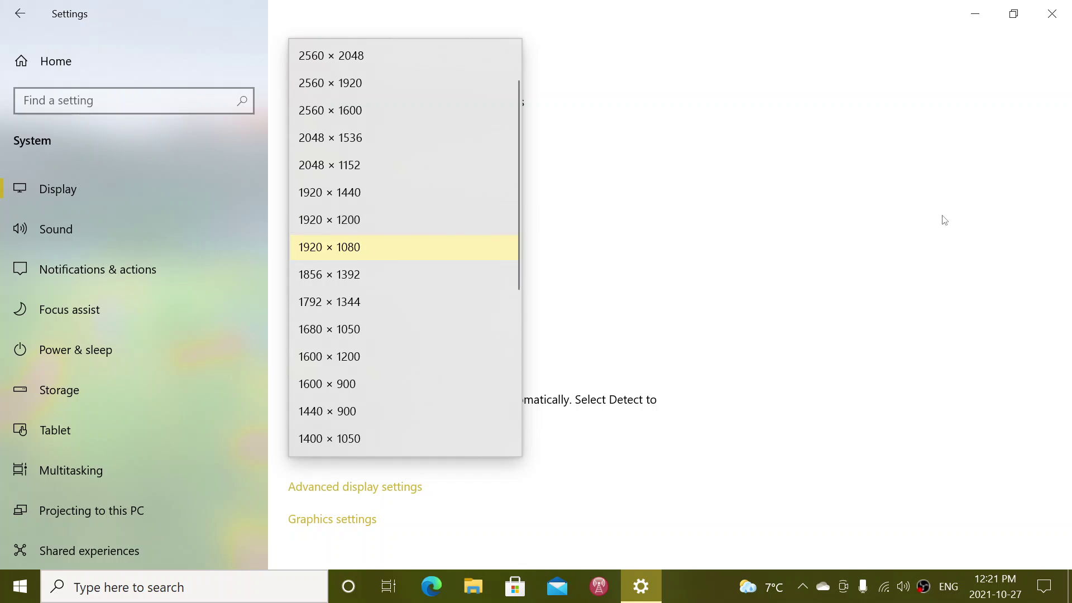
pyautogui.click(701, 251)
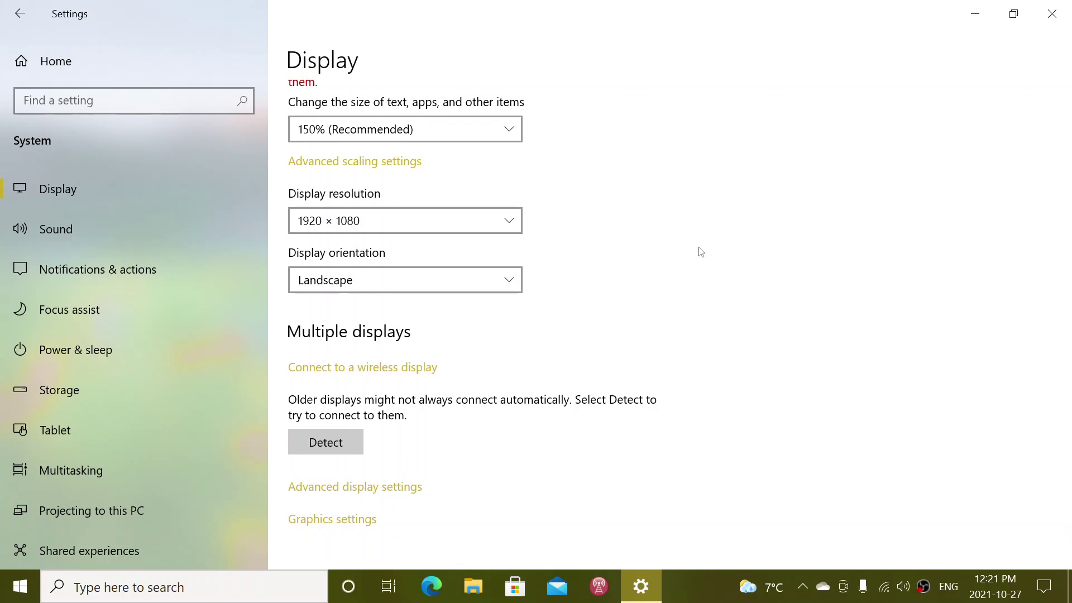
pyautogui.click(383, 137)
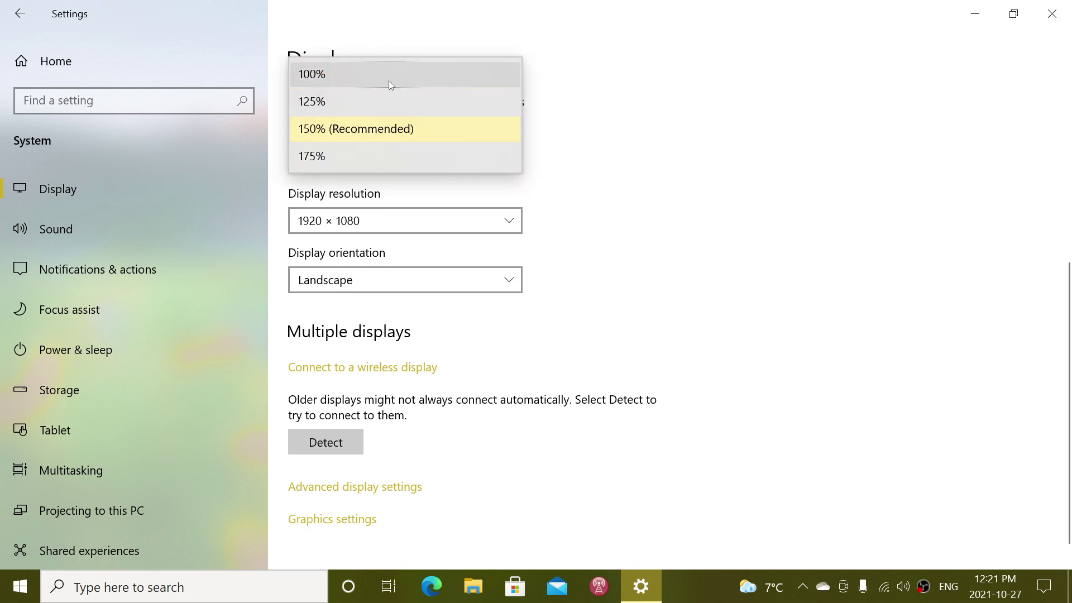
pyautogui.click(380, 105)
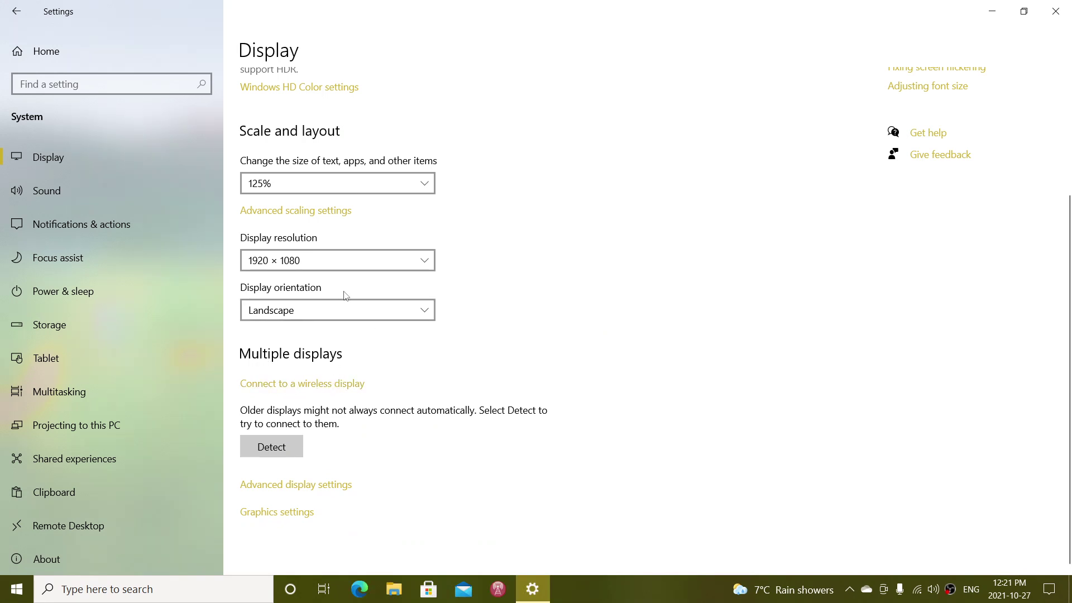
pyautogui.click(343, 314)
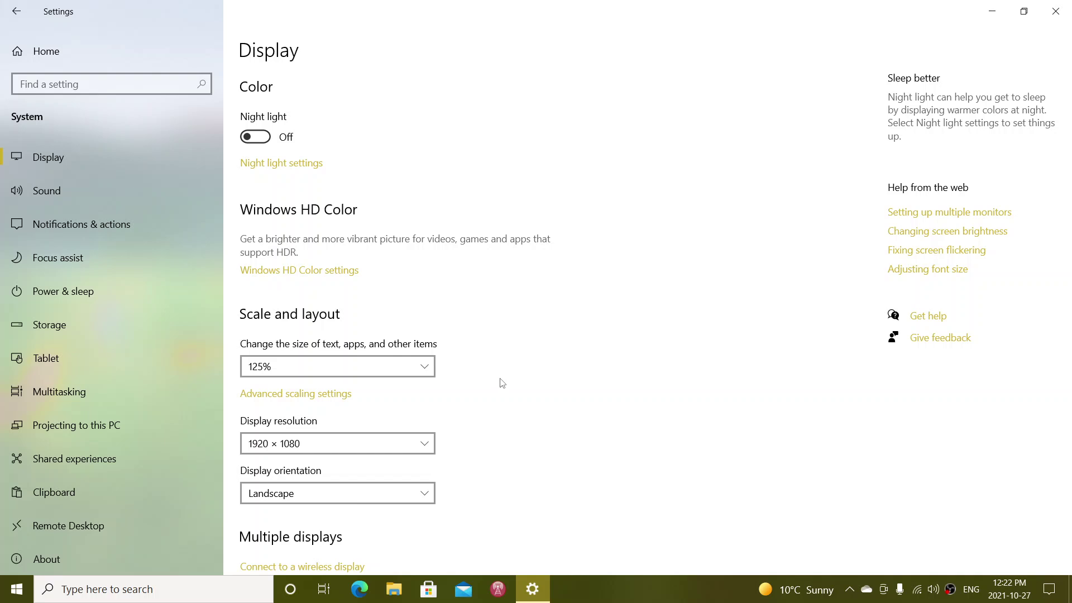
pyautogui.click(404, 494)
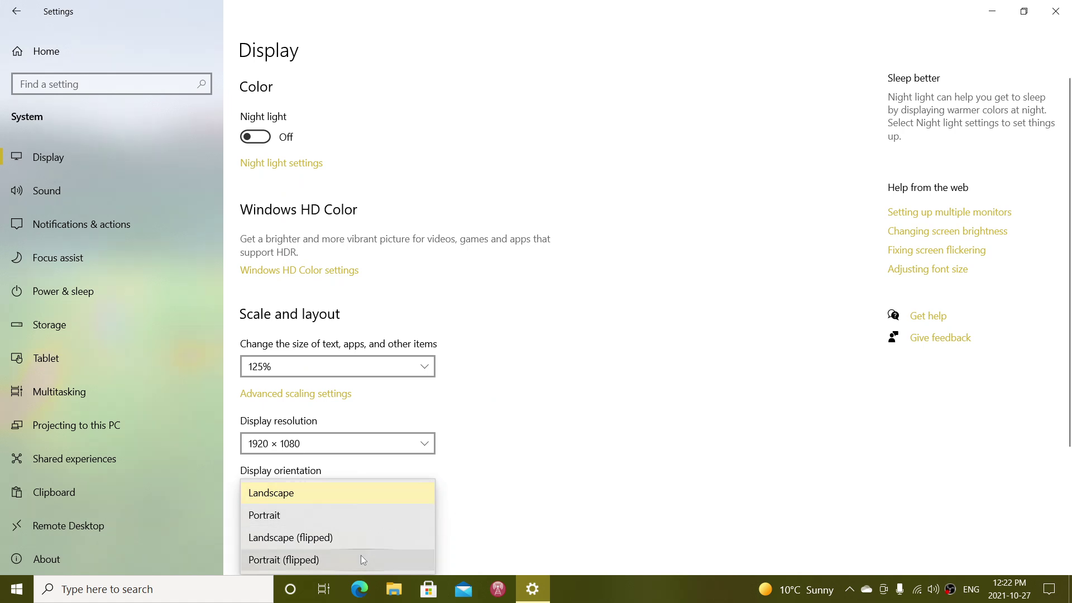
pyautogui.click(570, 474)
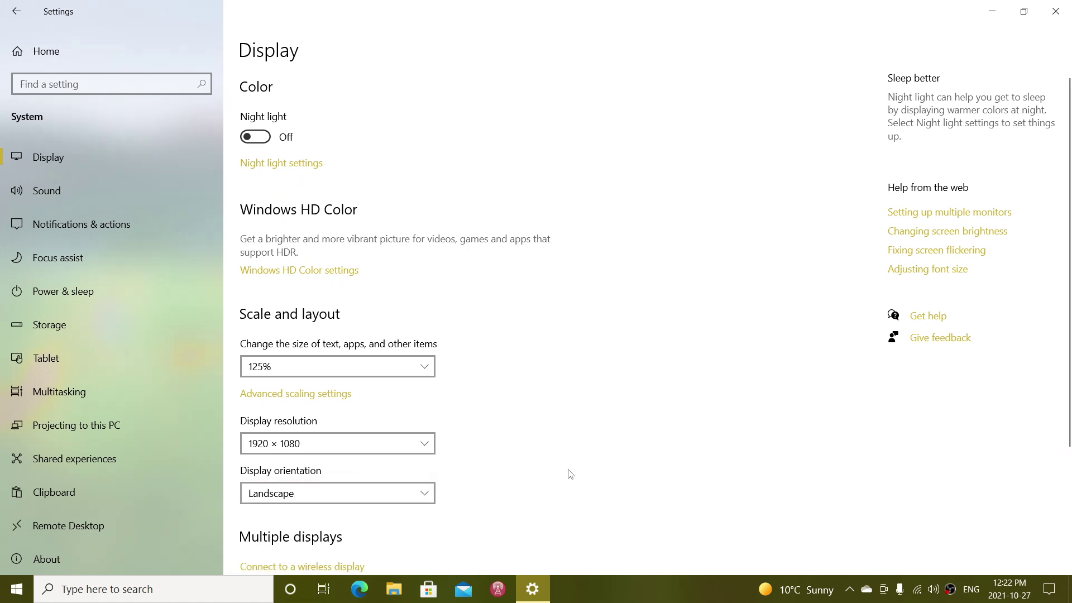
pyautogui.scroll(-3, 570, 474)
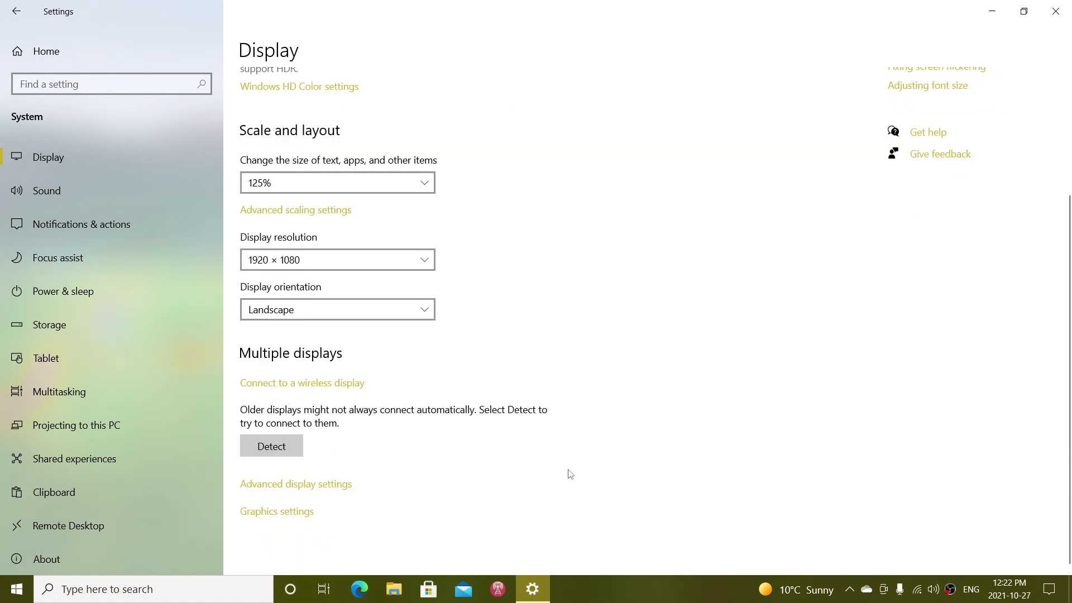
pyautogui.click(295, 385)
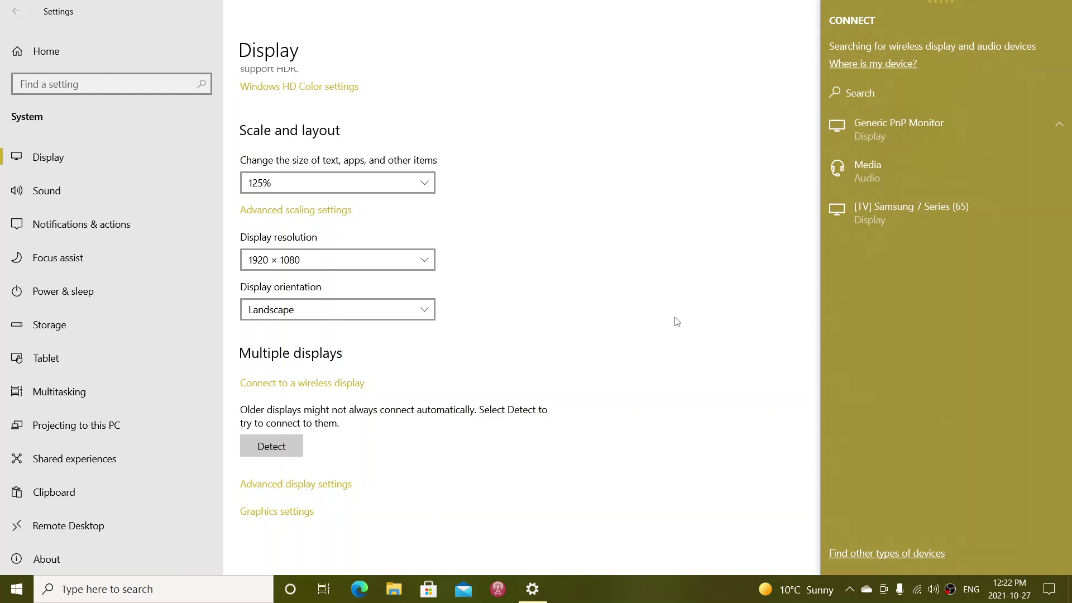
pyautogui.click(649, 339)
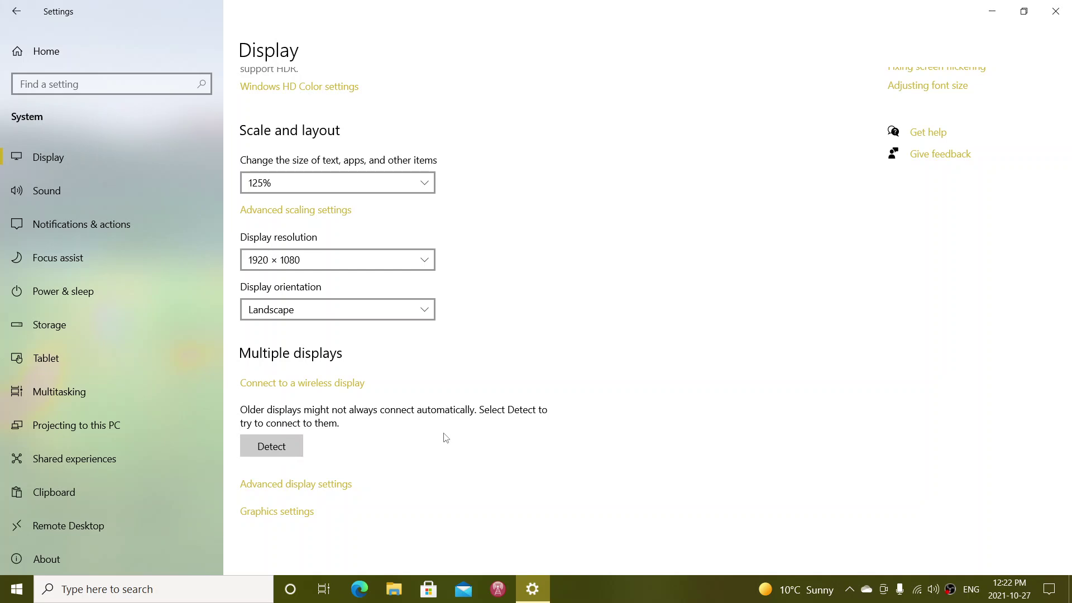
# - Run Detect to look for a second display; none is found
pyautogui.click(282, 446)
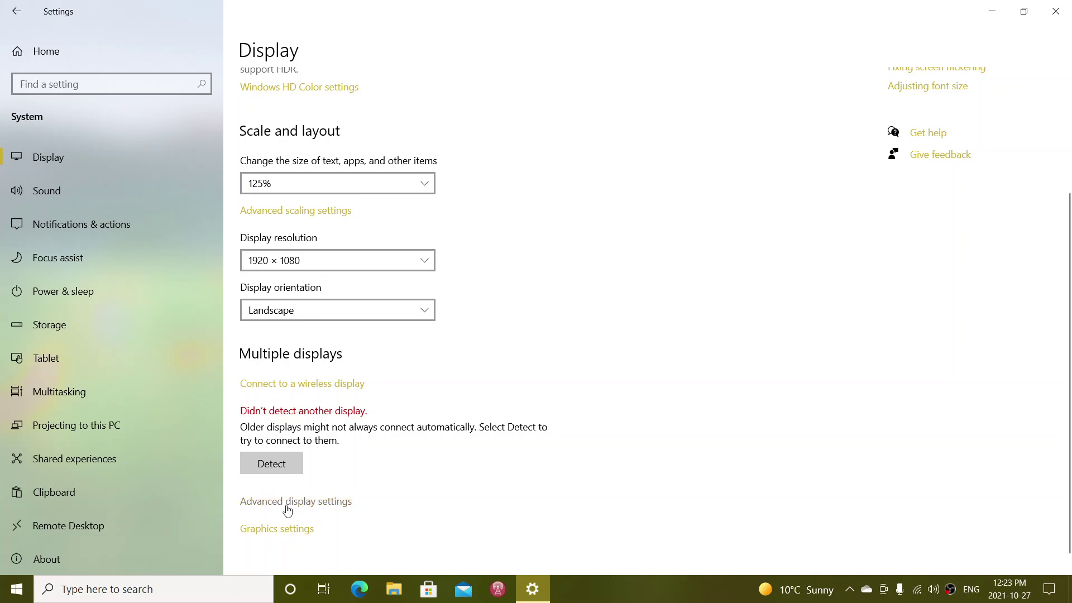
# - On the Advanced display settings page, leave the refresh rate at 29.970 Hz
pyautogui.click(305, 501)
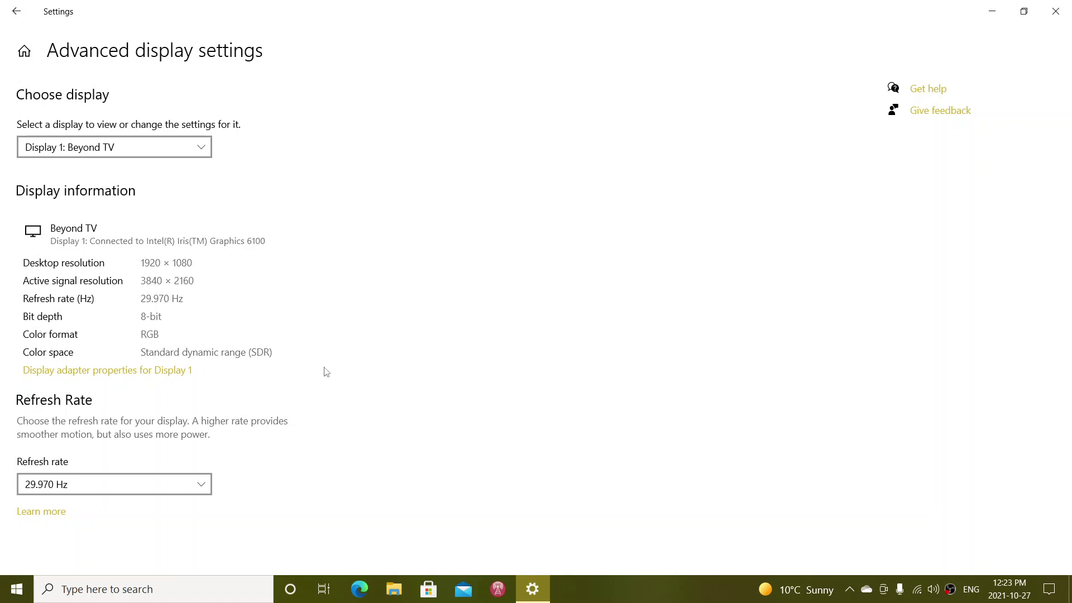
pyautogui.click(202, 489)
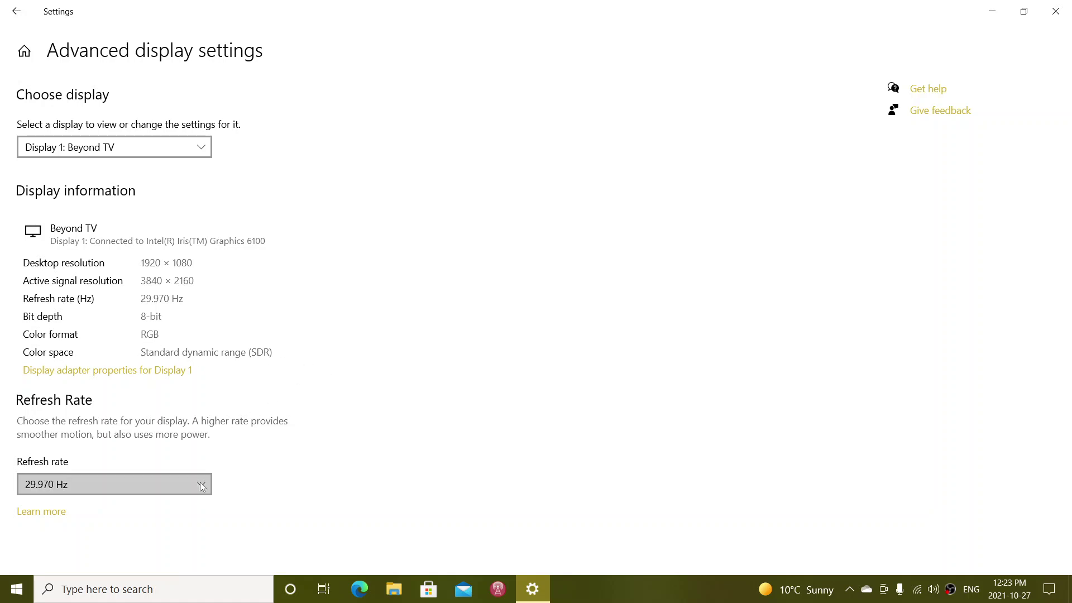
pyautogui.click(434, 394)
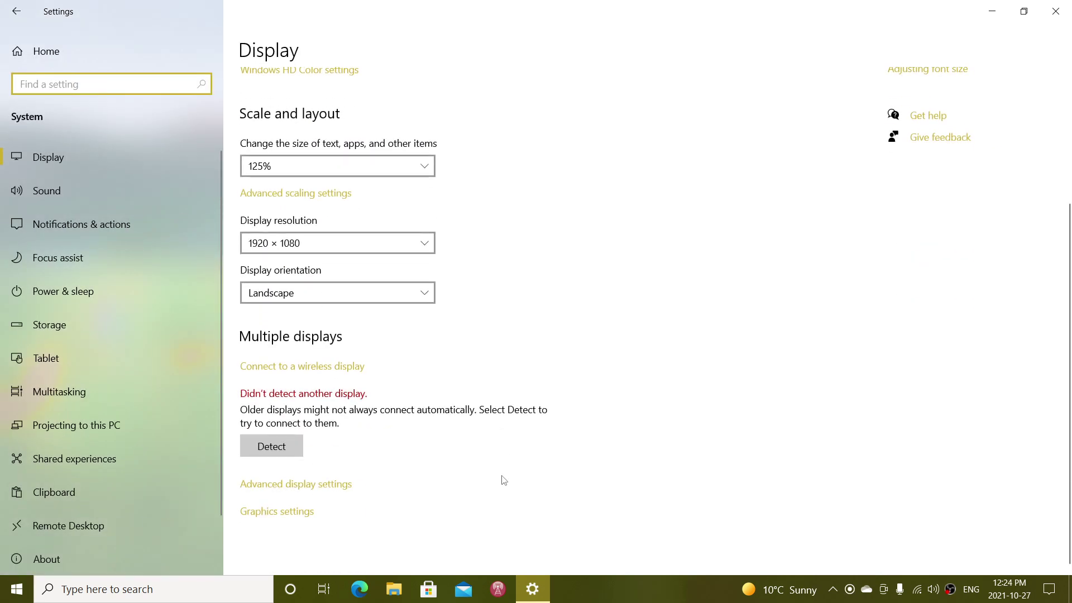
pyautogui.click(288, 512)
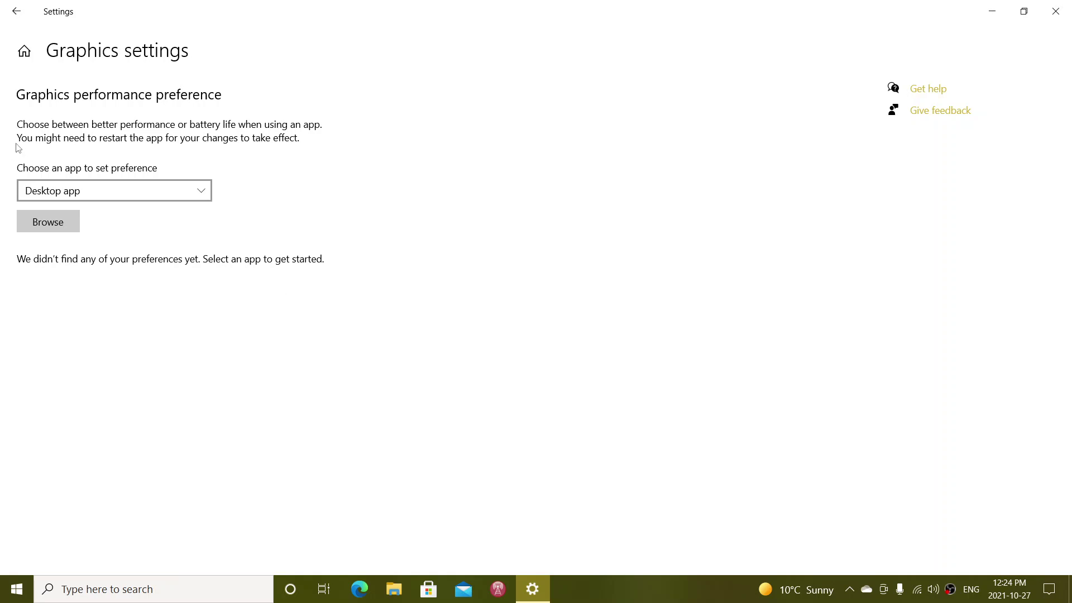
pyautogui.click(133, 192)
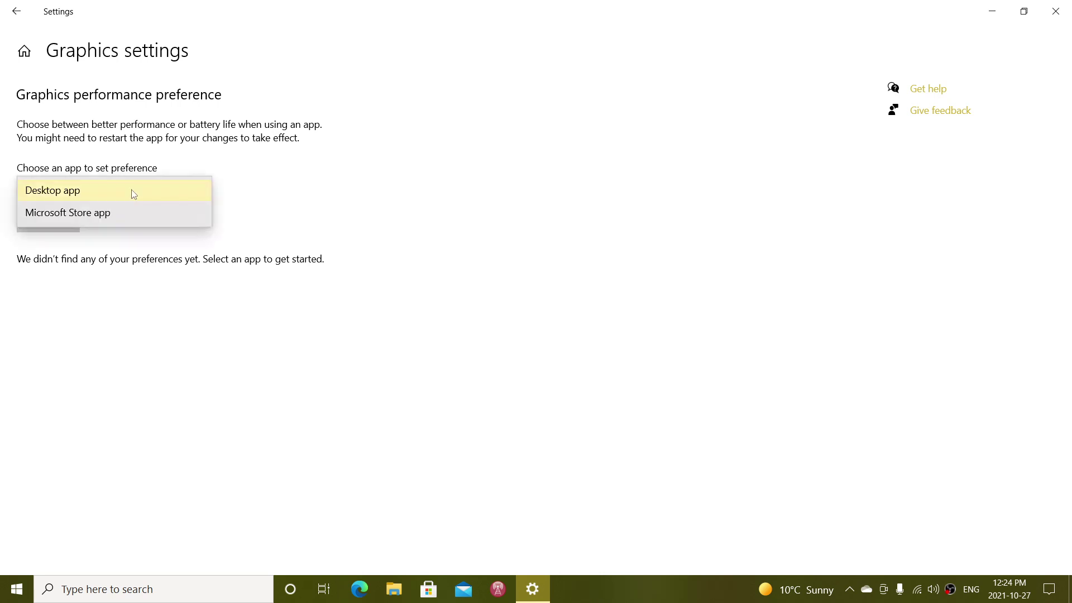
pyautogui.click(132, 191)
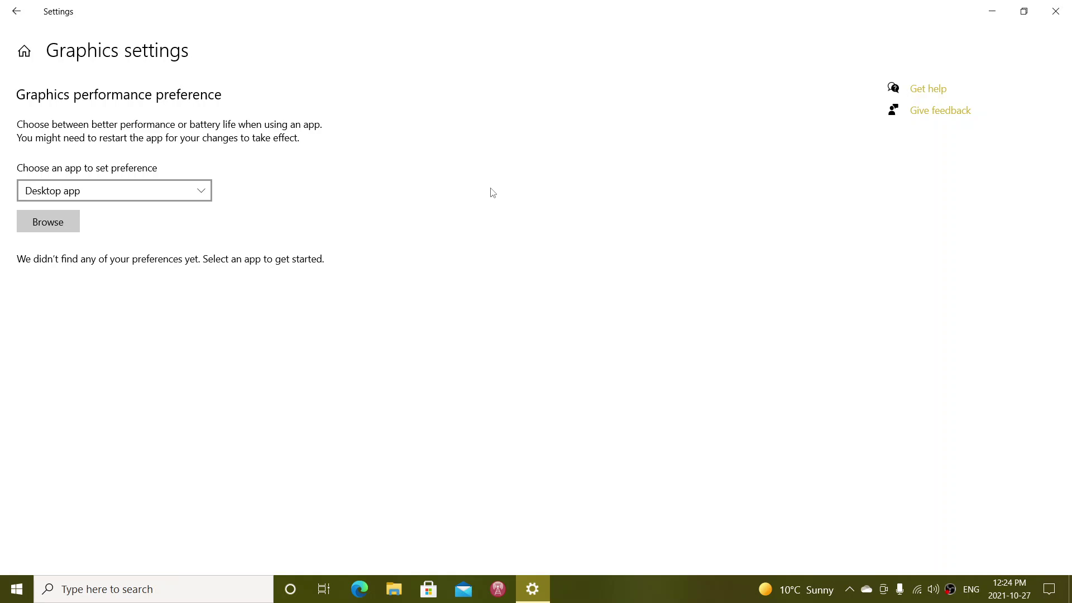
# - Return to Display, close Settings, and dismiss the desktop context menu without choosing anything
pyautogui.click(21, 14)
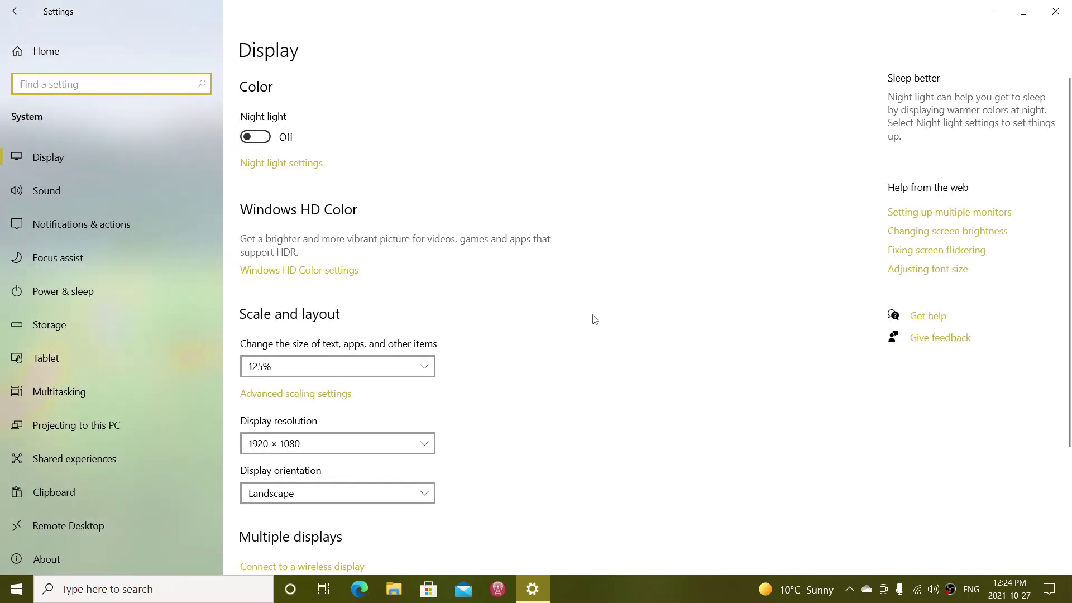
pyautogui.click(1059, 11)
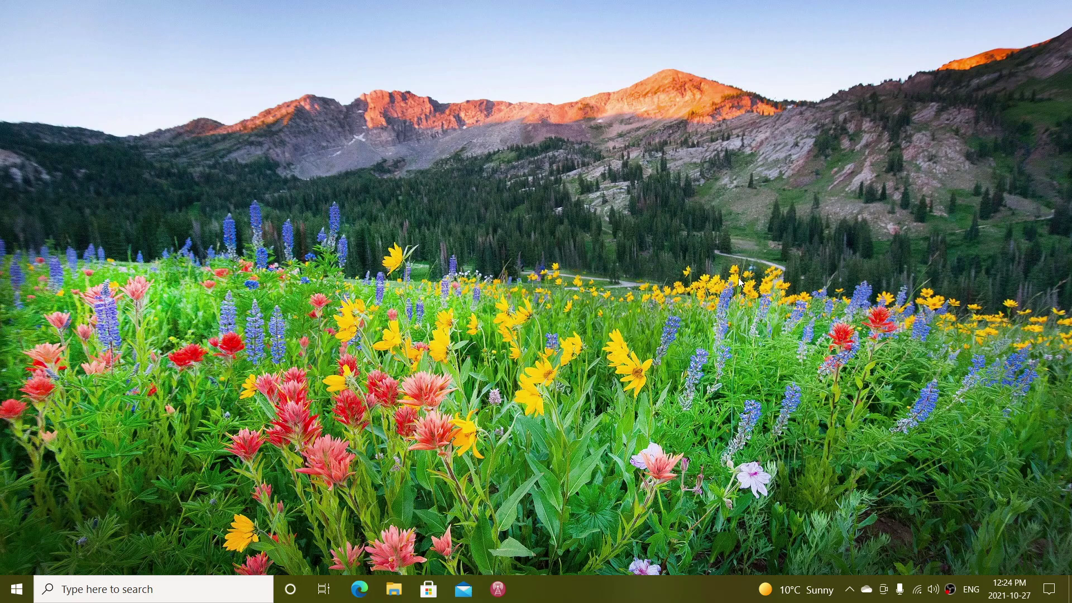
pyautogui.rightClick(635, 346)
pyautogui.click(537, 345)
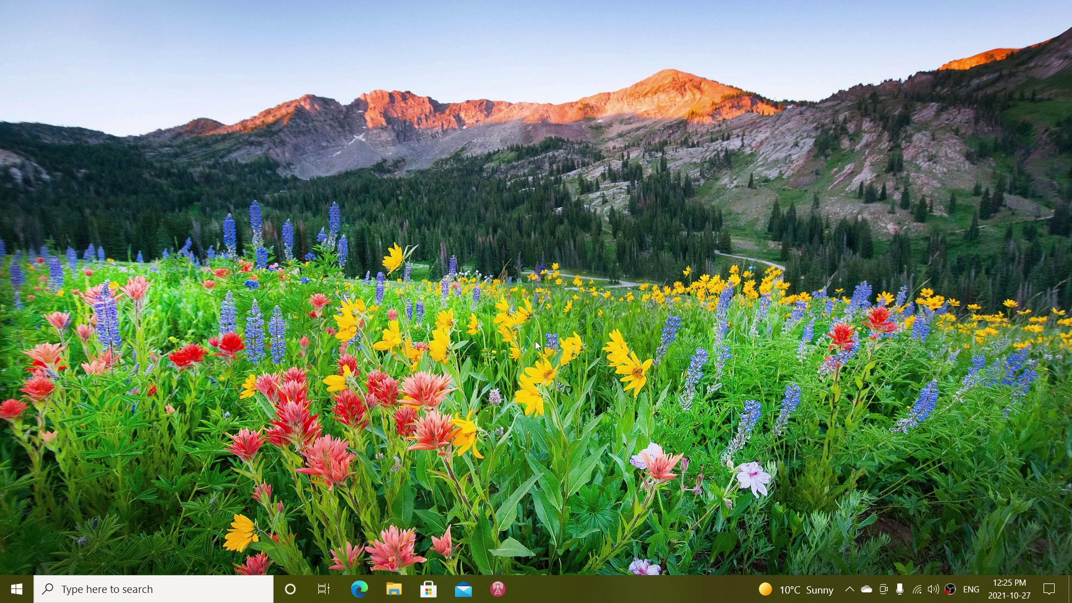